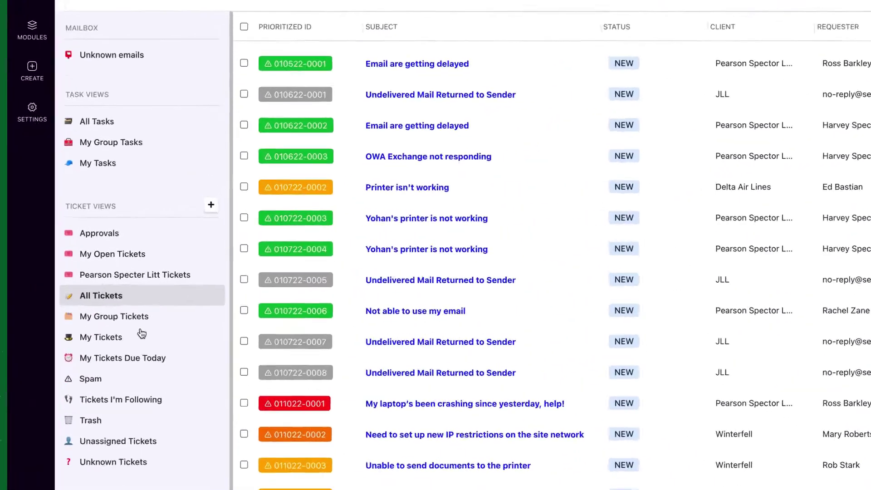
- Browse the My Tickets, All Tasks and All Projects lists
{"action": "left_click", "coordinate": [146, 295]}
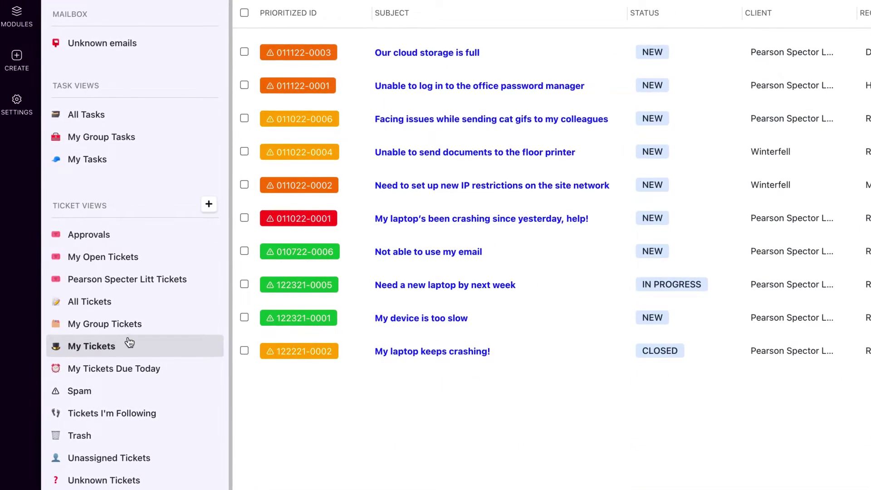
{"action": "left_click", "coordinate": [86, 114]}
{"action": "scroll", "coordinate": [122, 340], "scroll_direction": "down", "scroll_amount": 3}
{"action": "left_click", "coordinate": [72, 465]}
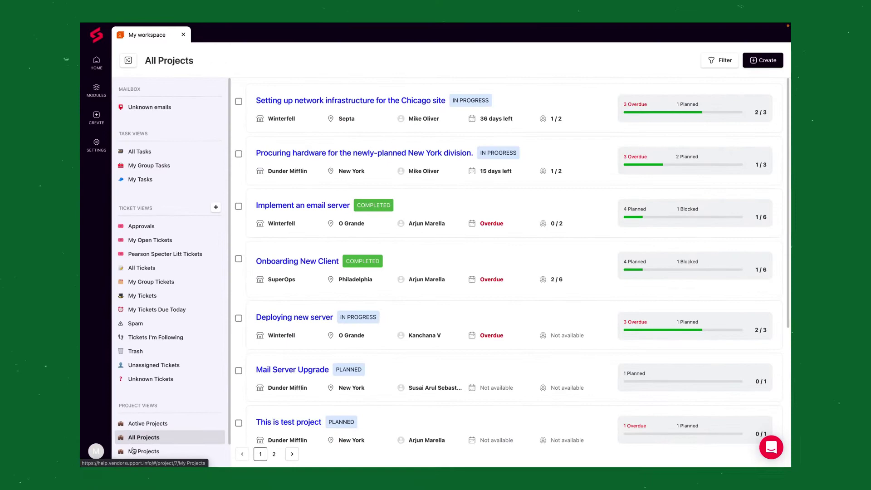
{"action": "left_click", "coordinate": [141, 268]}
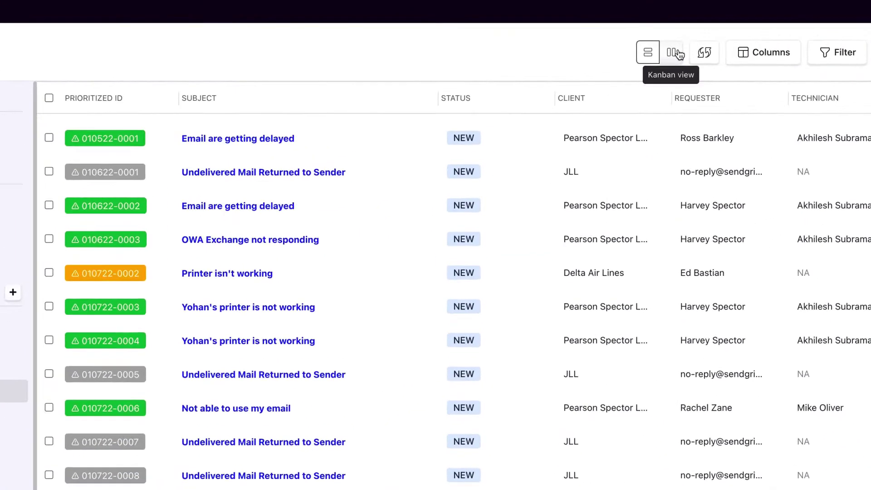
{"action": "left_click", "coordinate": [619, 59]}
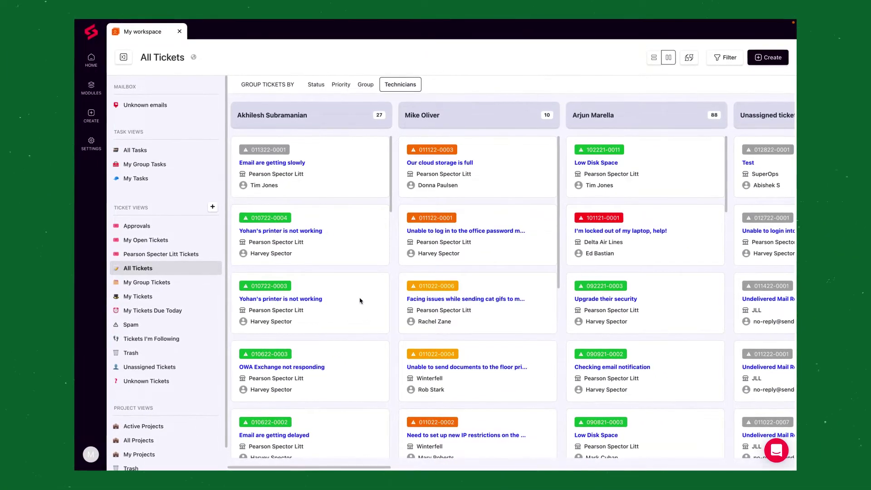
{"action": "left_click_drag", "start_coordinate": [360, 300], "coordinate": [496, 165]}
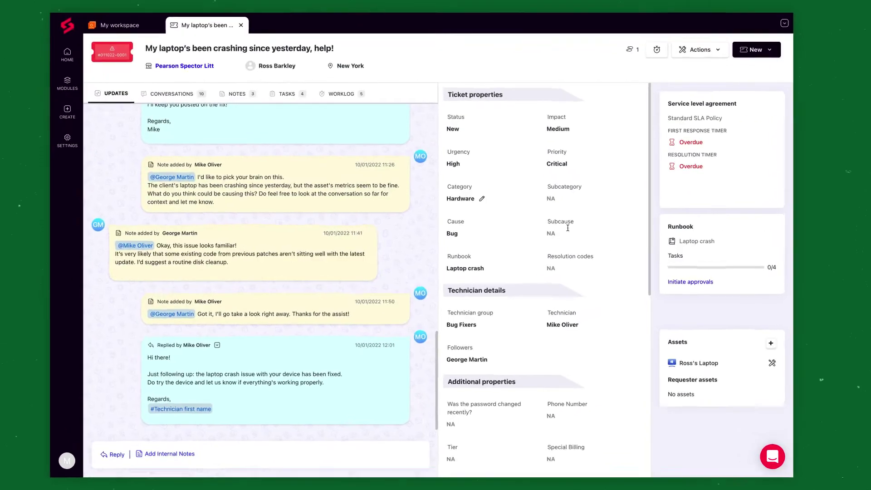
{"action": "scroll", "coordinate": [543, 238], "scroll_direction": "down", "scroll_amount": 3}
{"action": "scroll", "coordinate": [542, 238], "scroll_direction": "down", "scroll_amount": 3}
{"action": "scroll", "coordinate": [542, 235], "scroll_direction": "down", "scroll_amount": 3}
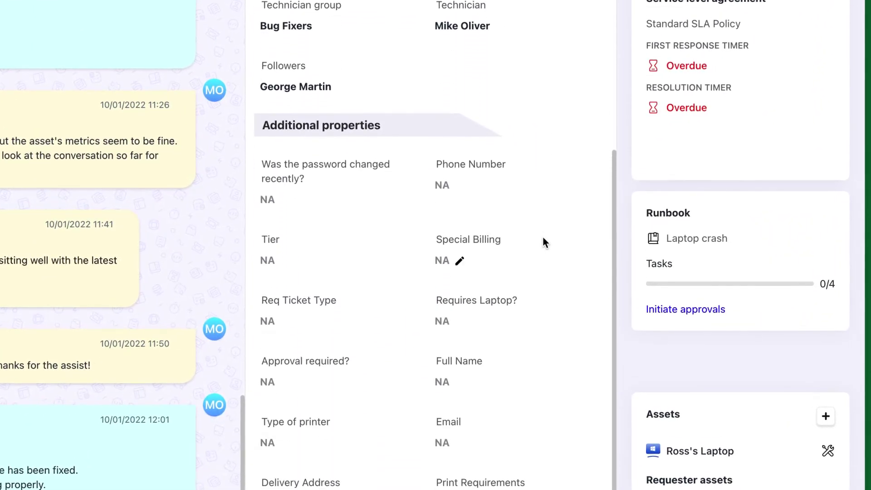
{"action": "scroll", "coordinate": [542, 238], "scroll_direction": "down", "scroll_amount": 3}
{"action": "scroll", "coordinate": [543, 237], "scroll_direction": "down", "scroll_amount": 3}
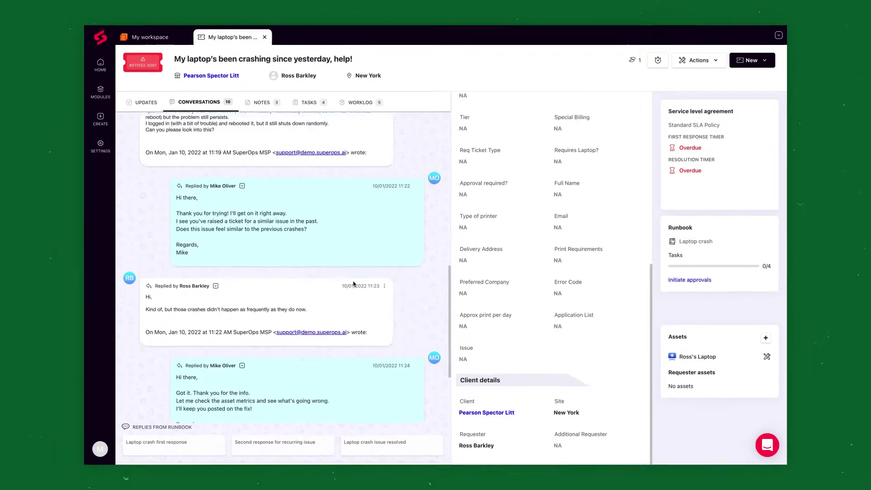
{"action": "scroll", "coordinate": [353, 283], "scroll_direction": "up", "scroll_amount": 3}
{"action": "scroll", "coordinate": [354, 284], "scroll_direction": "up", "scroll_amount": 3}
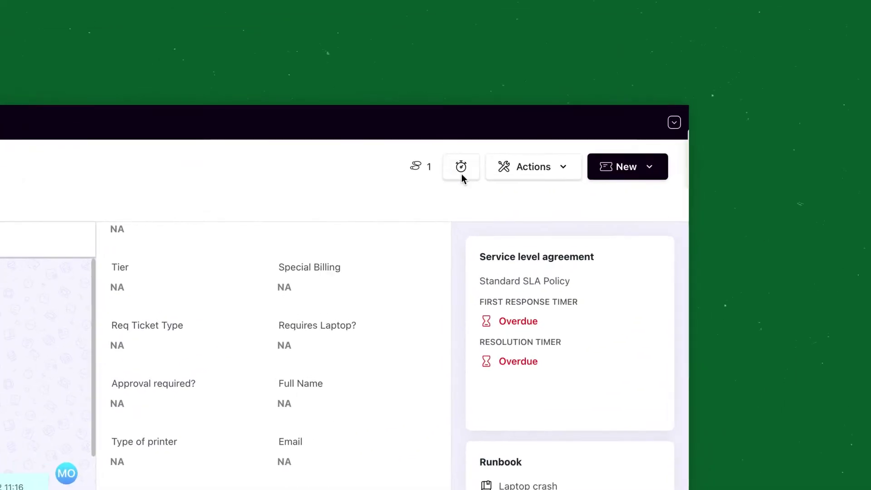
- Log a worklog on the laptop-crash ticket, then view its Conversations, Notes and Tasks
{"action": "left_click", "coordinate": [462, 174]}
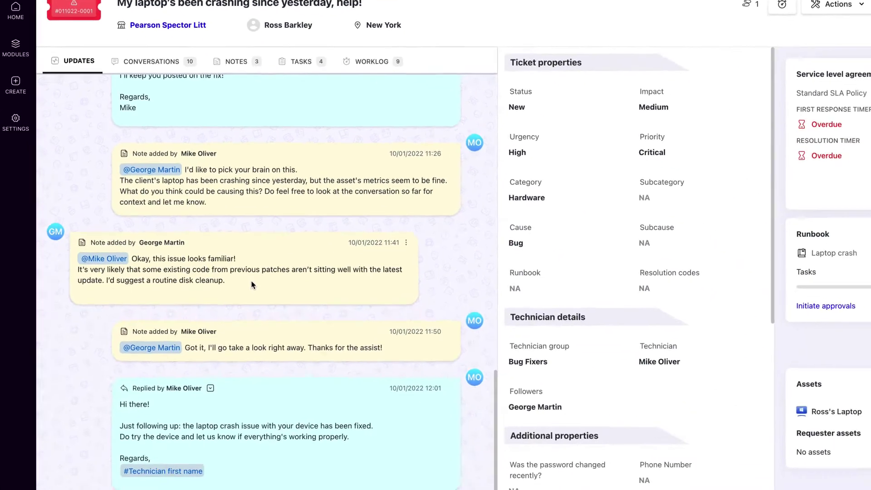
{"action": "scroll", "coordinate": [248, 279], "scroll_direction": "up", "scroll_amount": 5}
{"action": "scroll", "coordinate": [249, 276], "scroll_direction": "up", "scroll_amount": 5}
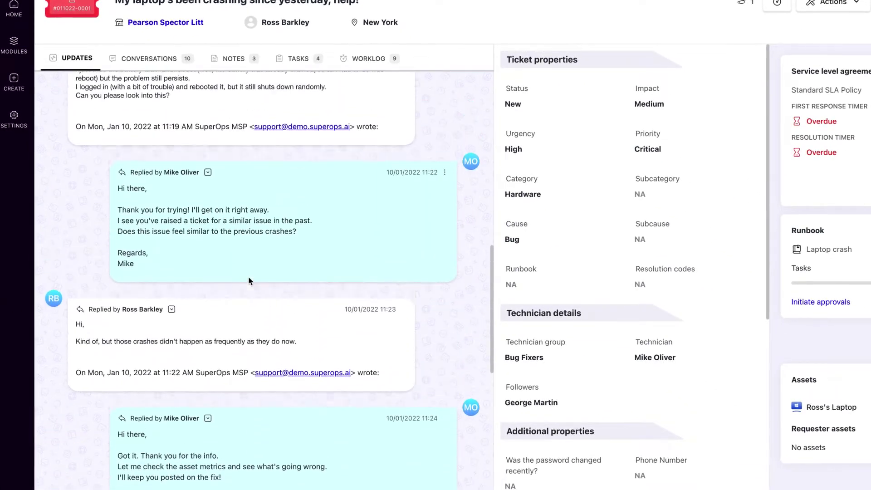
{"action": "scroll", "coordinate": [248, 277], "scroll_direction": "up", "scroll_amount": 5}
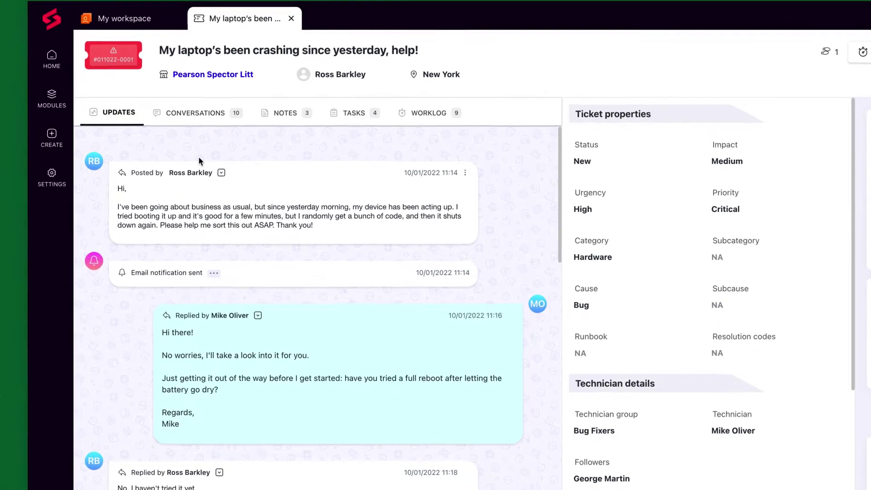
{"action": "left_click", "coordinate": [195, 112]}
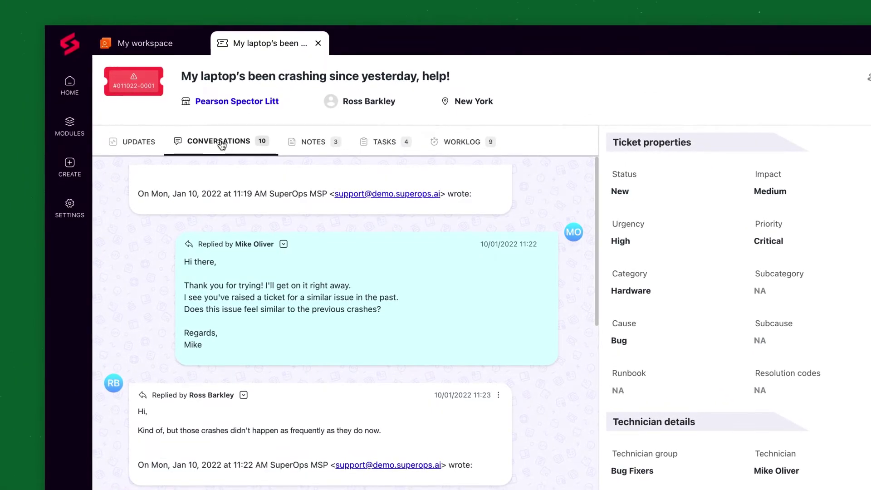
{"action": "left_click", "coordinate": [309, 143]}
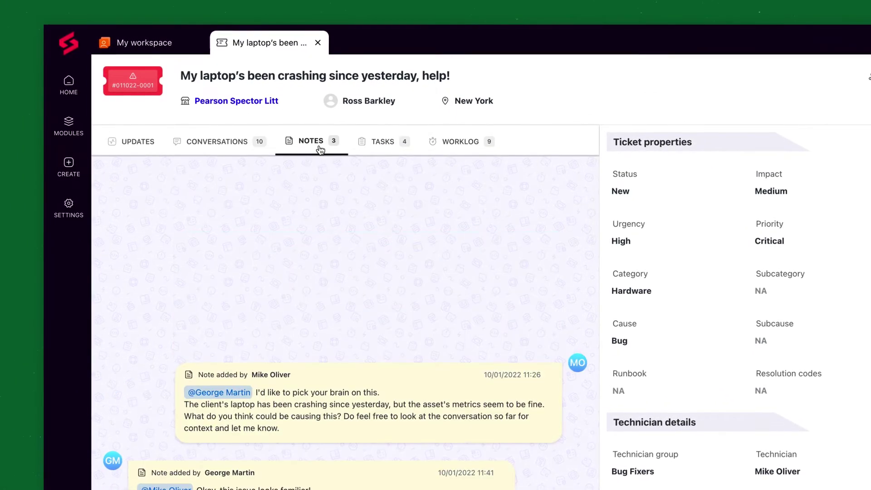
{"action": "left_click", "coordinate": [390, 147]}
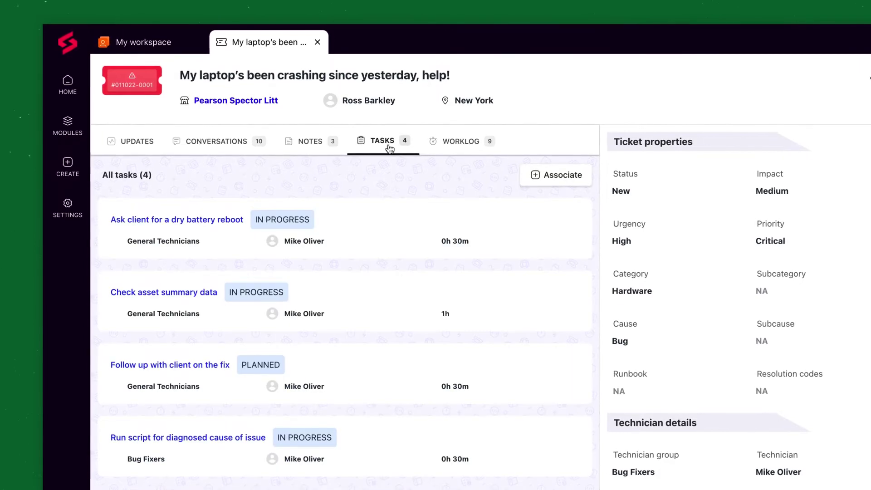
- Attach the Laptop crash runbook to the ticket and send its reply to Ross Barkley
{"action": "left_click", "coordinate": [633, 392]}
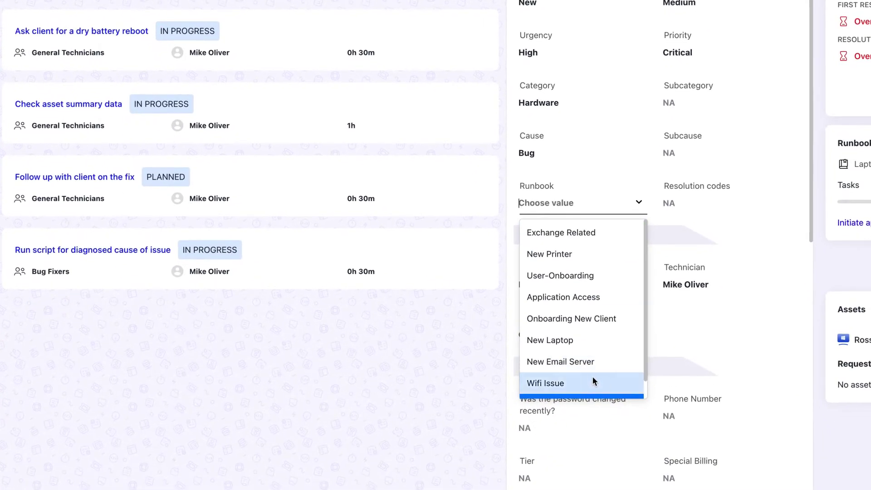
{"action": "scroll", "coordinate": [593, 380], "scroll_direction": "down", "scroll_amount": 1}
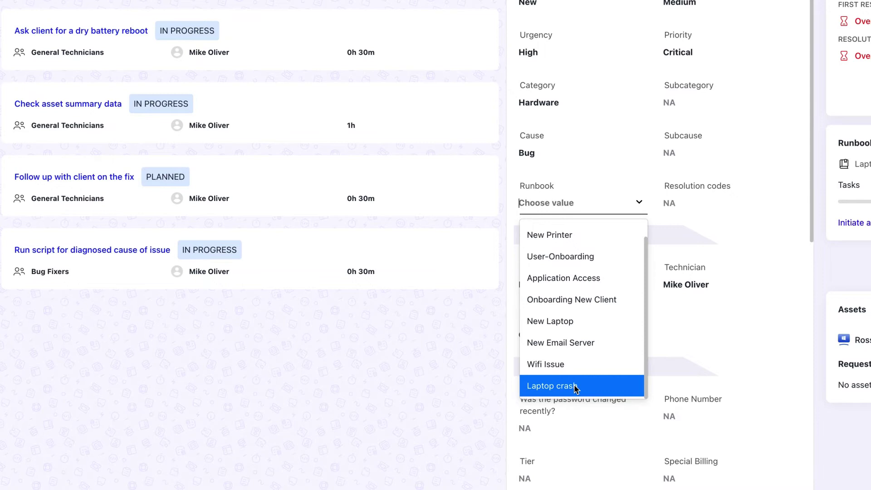
{"action": "left_click", "coordinate": [575, 386]}
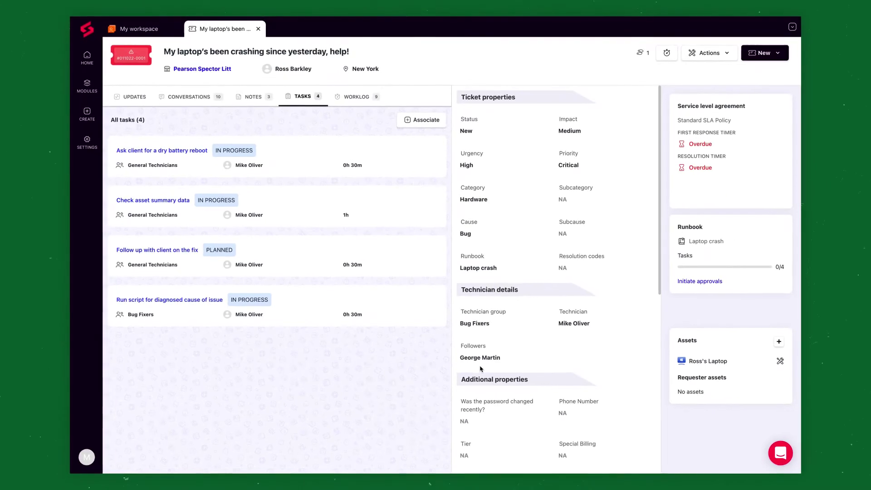
{"action": "left_click", "coordinate": [187, 96]}
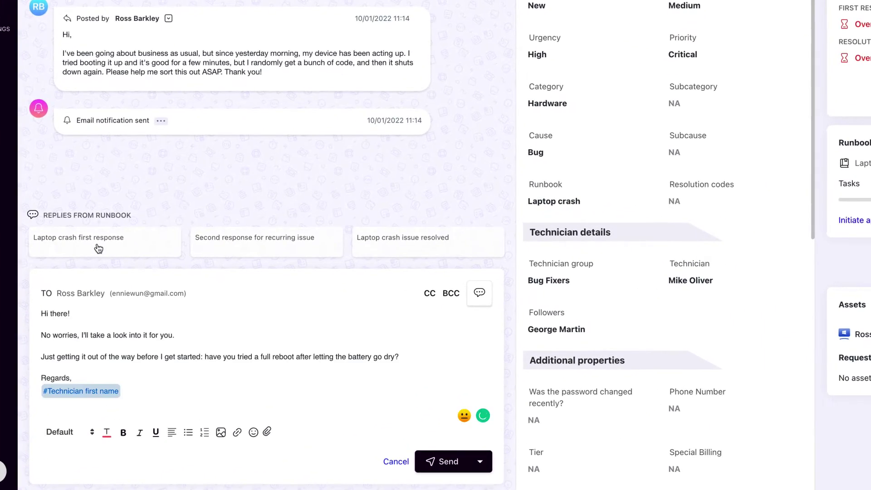
{"action": "left_click", "coordinate": [439, 461]}
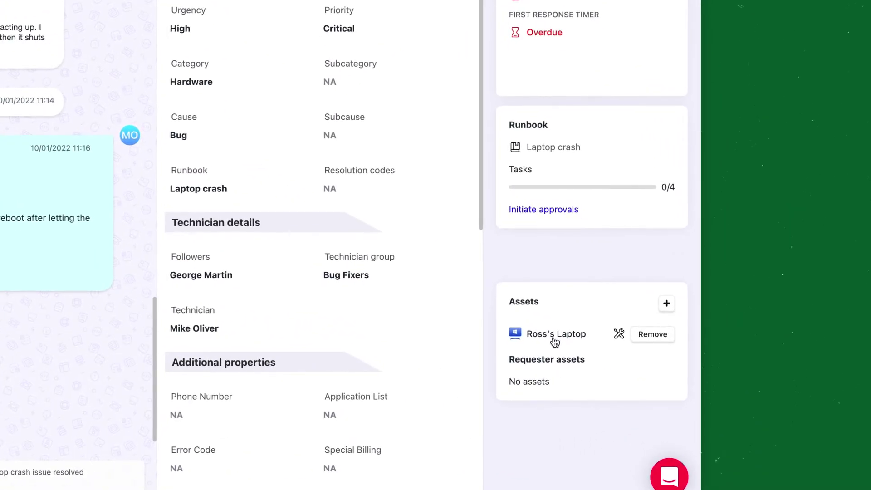
- Open Ross's Laptop and view its Tickets, Alerts, Scripts and IT Documentation tabs
{"action": "left_click", "coordinate": [556, 334]}
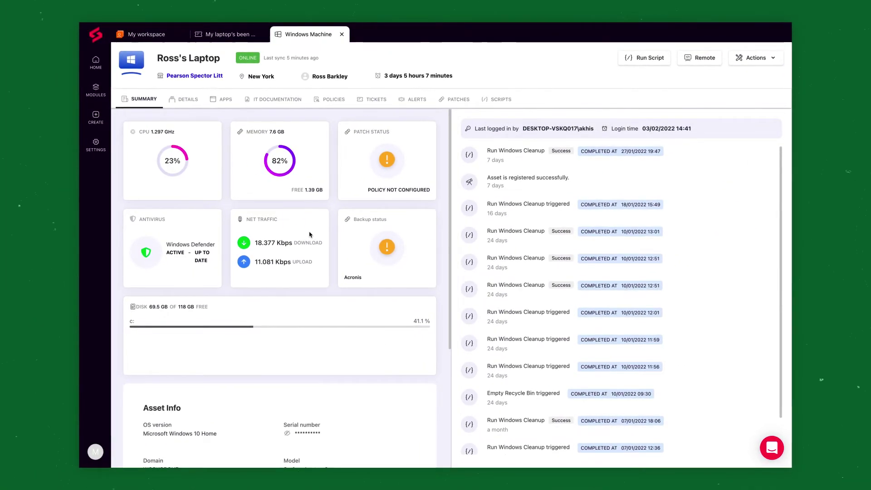
{"action": "scroll", "coordinate": [309, 234], "scroll_direction": "down", "scroll_amount": 3}
{"action": "scroll", "coordinate": [310, 244], "scroll_direction": "down", "scroll_amount": 2}
{"action": "scroll", "coordinate": [309, 269], "scroll_direction": "down", "scroll_amount": 2}
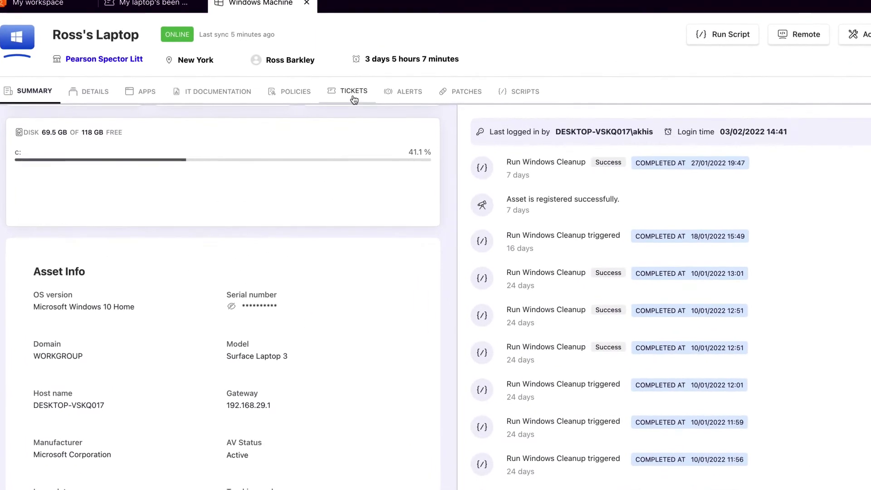
{"action": "left_click", "coordinate": [353, 95]}
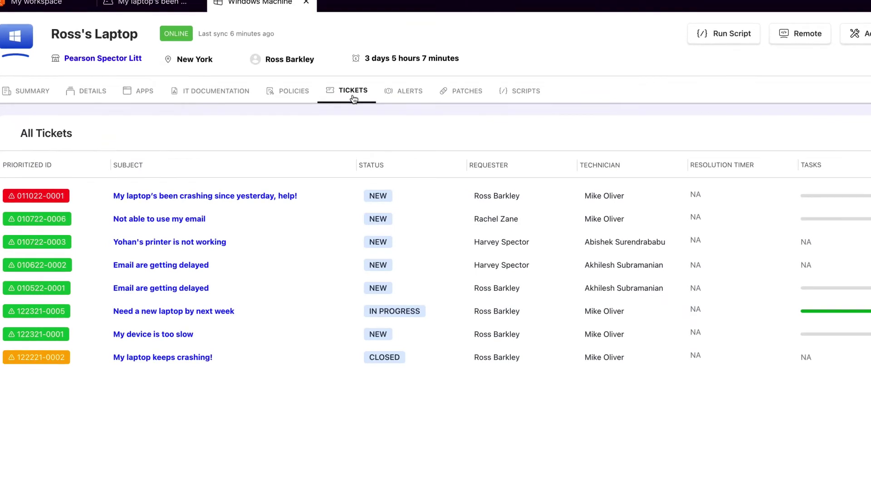
{"action": "left_click", "coordinate": [408, 90]}
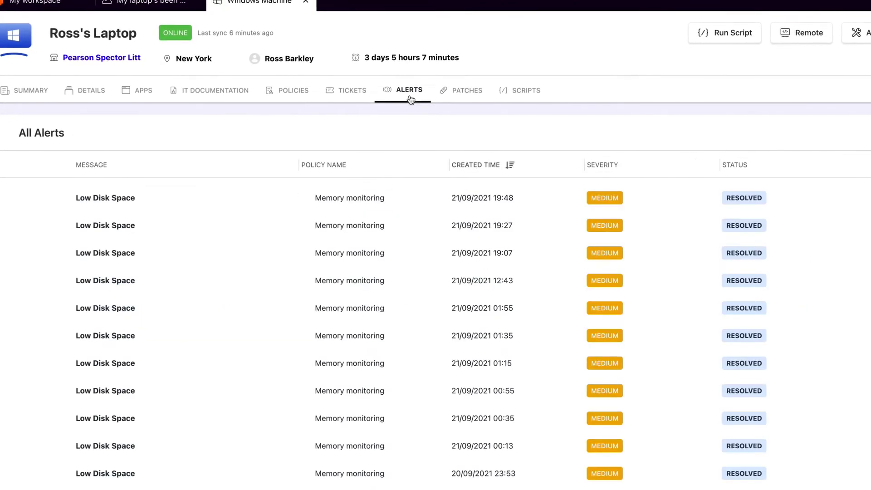
{"action": "left_click", "coordinate": [514, 90]}
{"action": "left_click", "coordinate": [215, 89]}
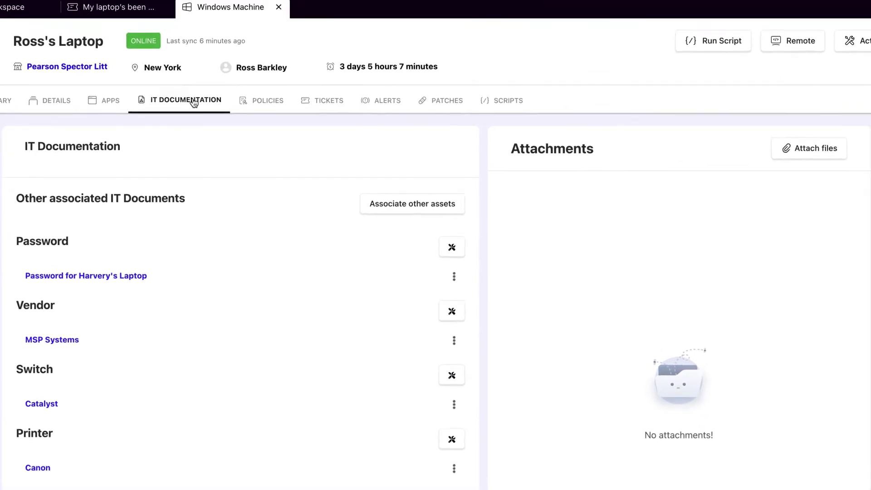
- Run the Reboot script on Ross's Laptop and send the 'Laptop crash issue resolved' reply
{"action": "left_click", "coordinate": [731, 30]}
{"action": "left_click", "coordinate": [673, 129]}
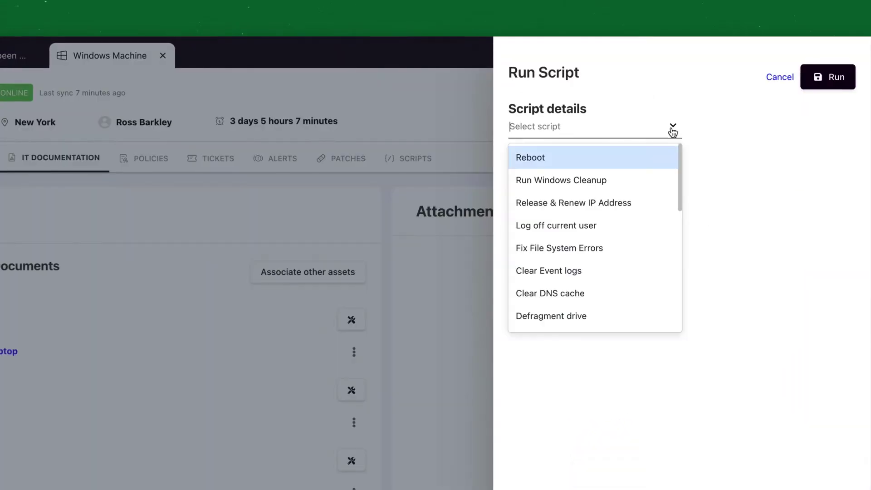
{"action": "left_click", "coordinate": [647, 155]}
{"action": "left_click", "coordinate": [784, 60]}
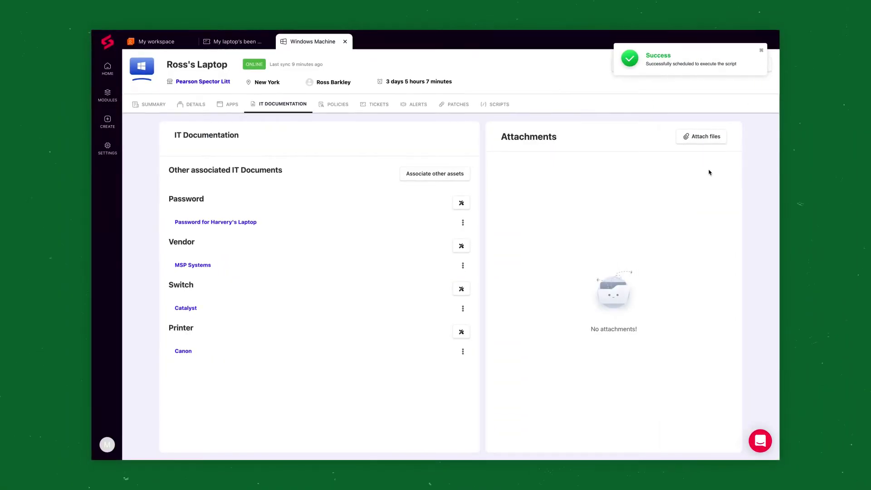
{"action": "left_click", "coordinate": [235, 42]}
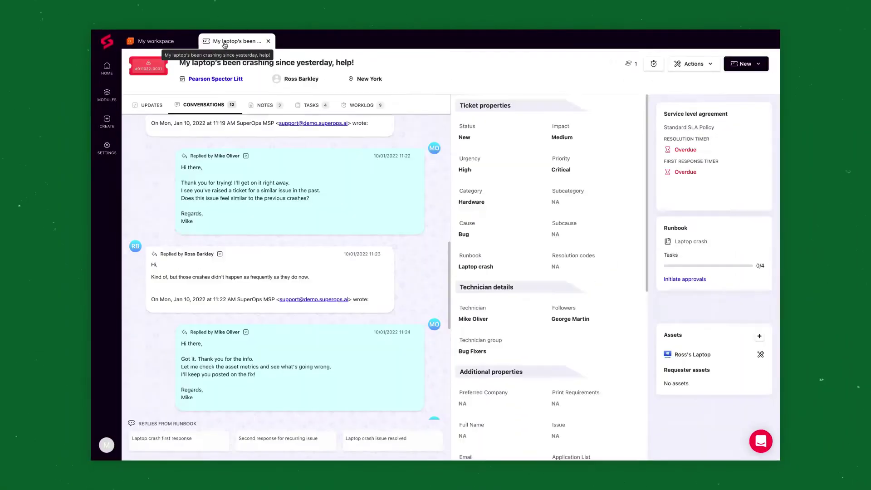
{"action": "left_click", "coordinate": [390, 440]}
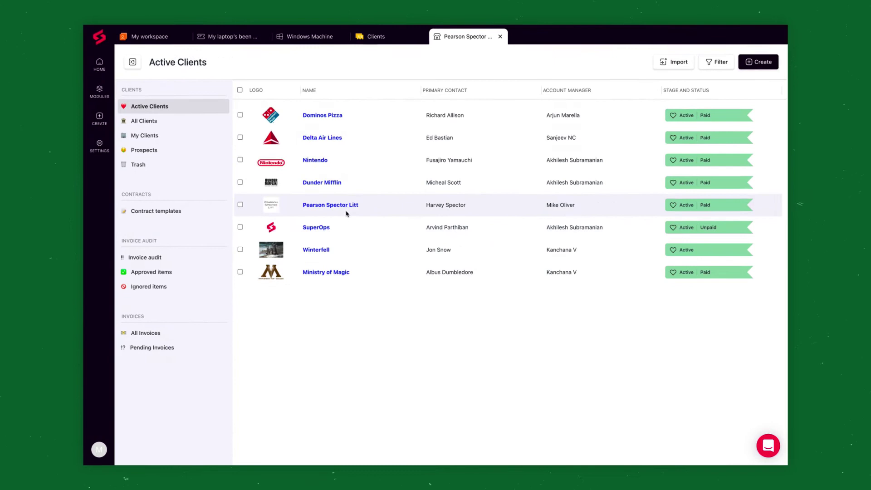
- Add the Adobe Software catalog item to Pearson Spector Litt's contract
{"action": "left_click", "coordinate": [330, 204]}
{"action": "left_click", "coordinate": [184, 108]}
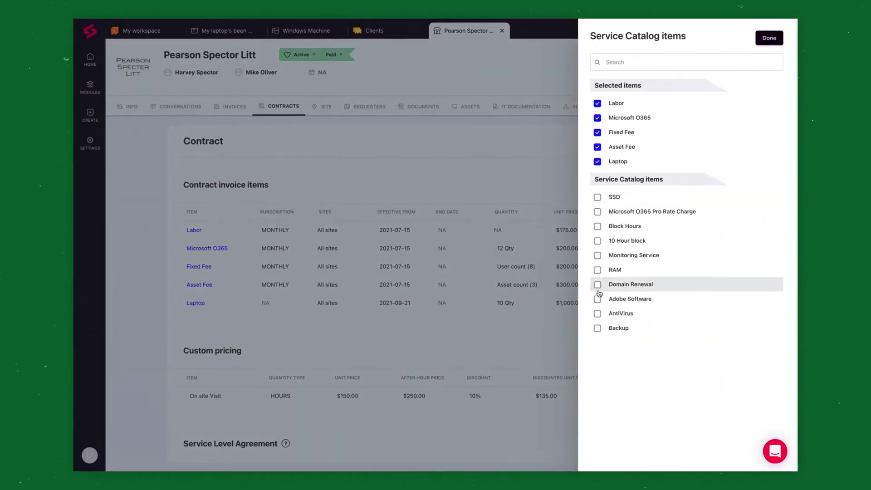
{"action": "left_click", "coordinate": [597, 299]}
{"action": "left_click", "coordinate": [769, 38]}
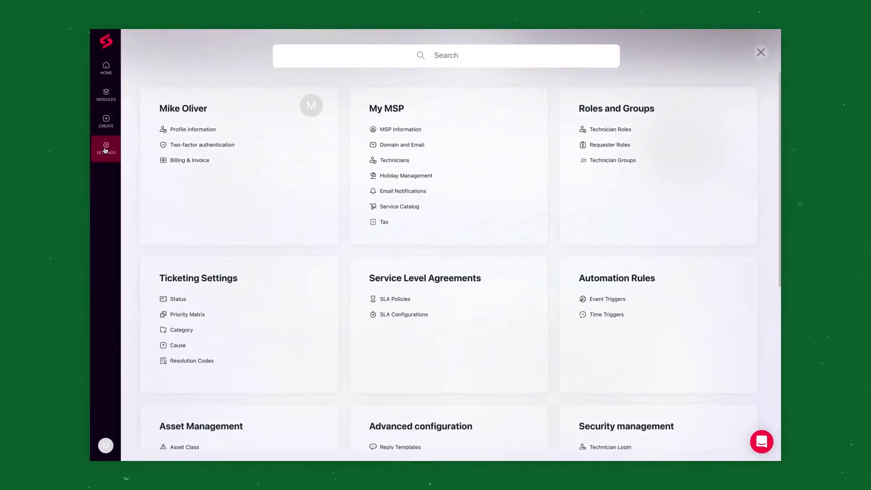
- Tour the MSP Information, Policy Management, Marketplace and Technician Login settings pages
{"action": "left_click", "coordinate": [399, 130]}
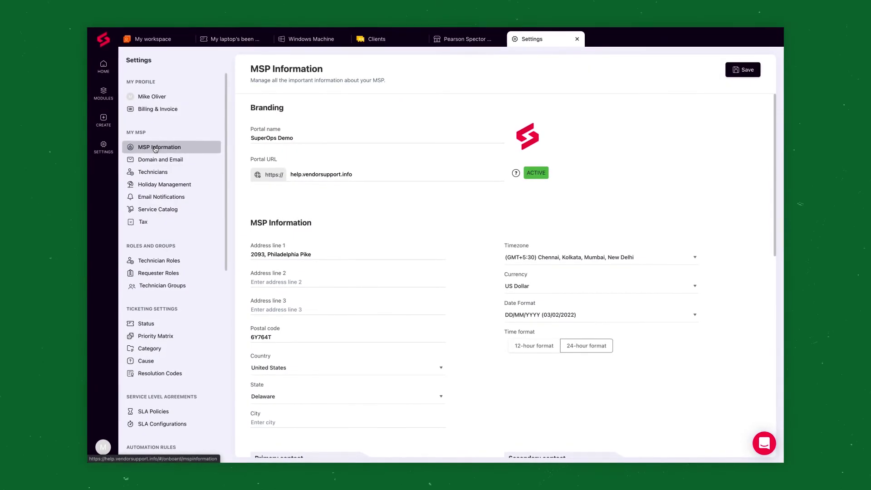
{"action": "scroll", "coordinate": [155, 148], "scroll_direction": "down", "scroll_amount": 10}
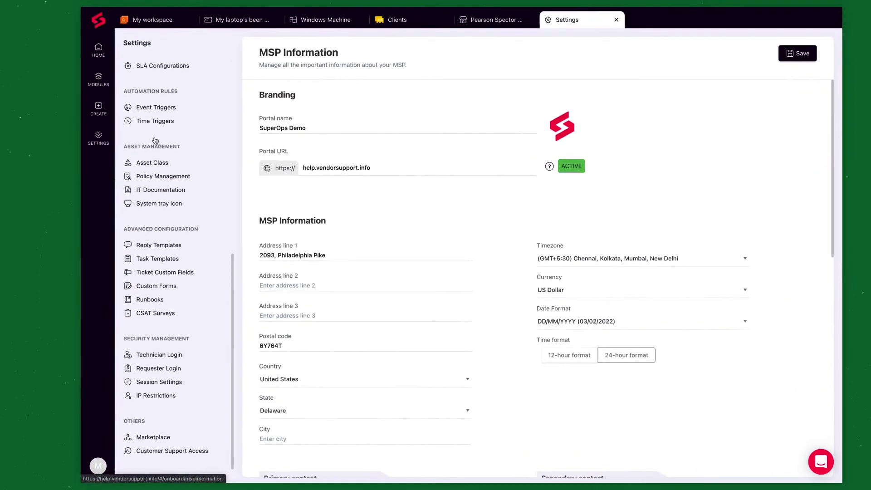
{"action": "left_click", "coordinate": [162, 176]}
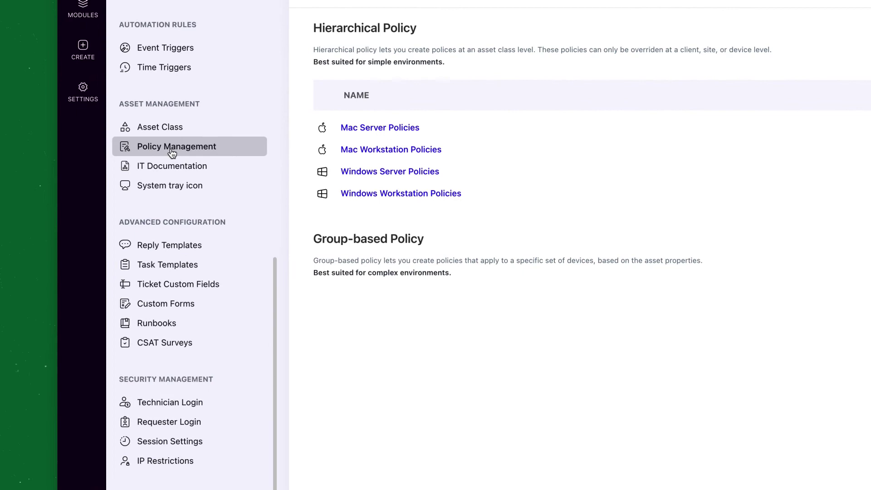
{"action": "scroll", "coordinate": [172, 151], "scroll_direction": "down", "scroll_amount": 5}
{"action": "left_click", "coordinate": [162, 449]}
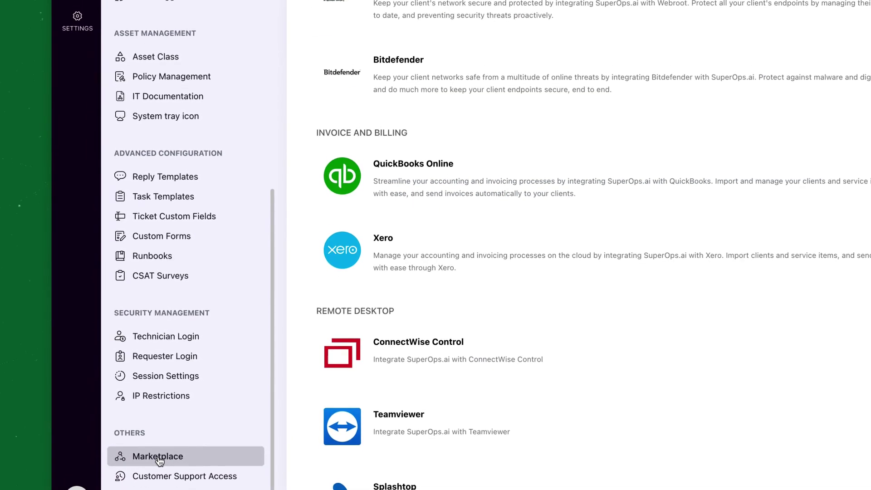
{"action": "scroll", "coordinate": [170, 408], "scroll_direction": "up", "scroll_amount": 3}
{"action": "left_click", "coordinate": [184, 396]}
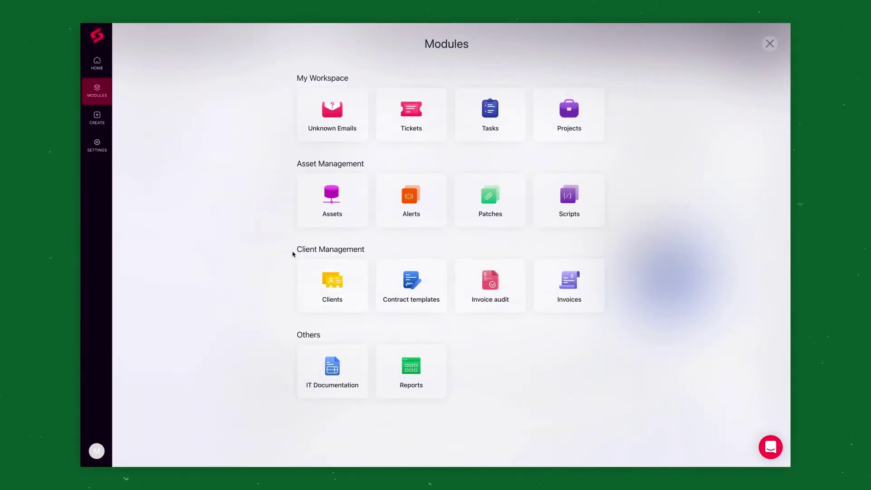
- Open Reports from the Modules overlay to view the Daily Dashboard
{"action": "left_click", "coordinate": [411, 371]}
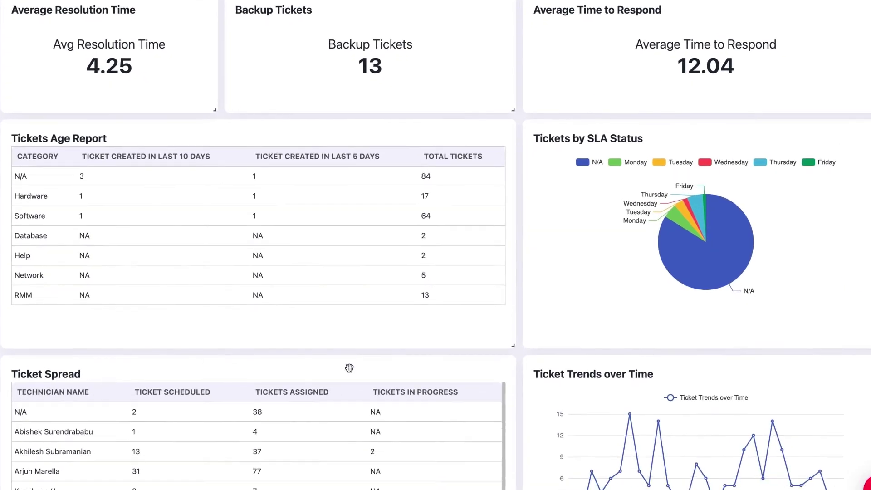